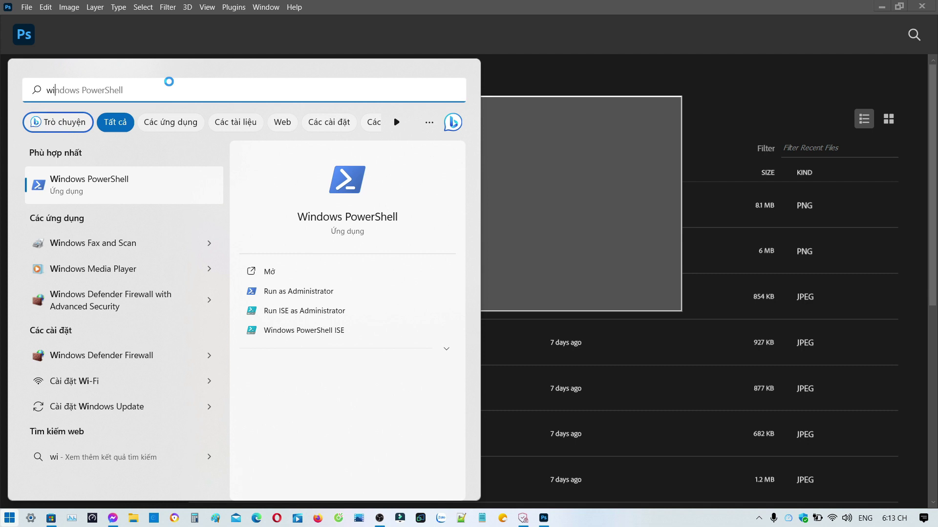
Step: Open Windows Defender Firewall with Advanced Security and start a new outbound rule of the Program type
text(n)
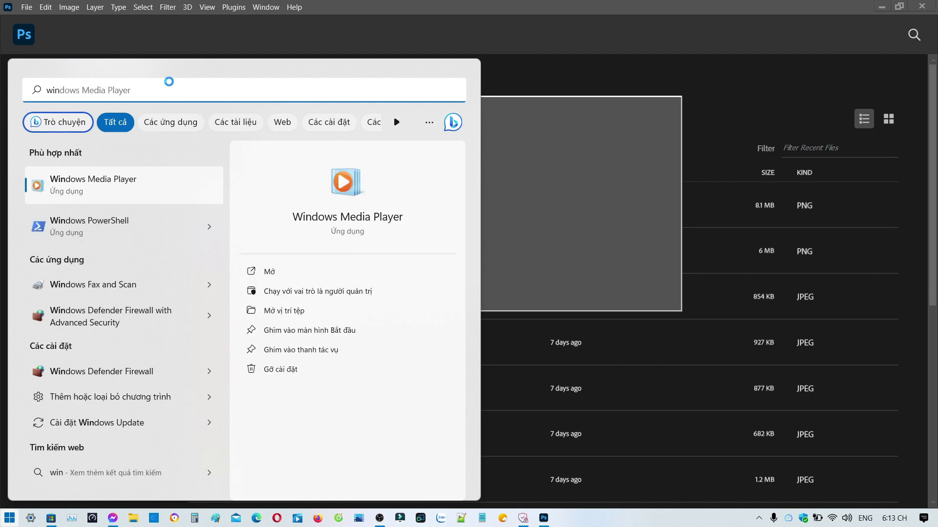
click(146, 323)
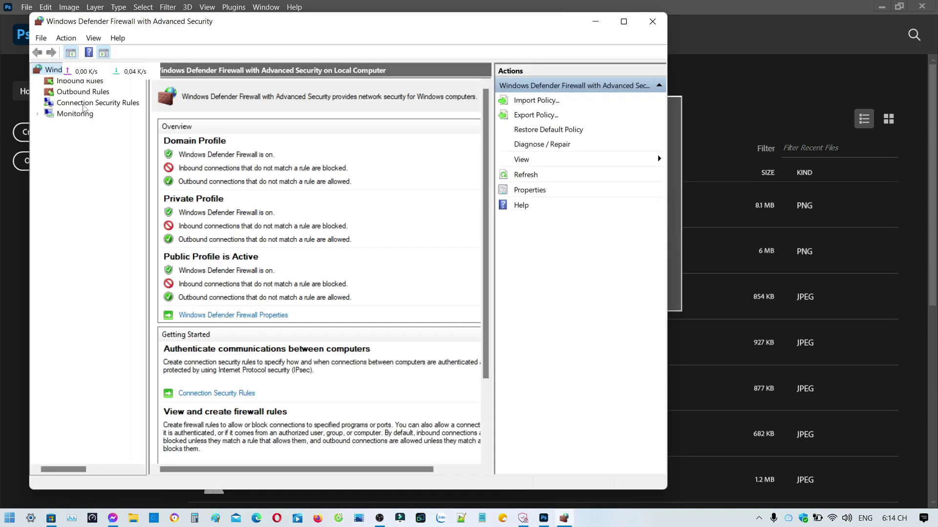
click(106, 94)
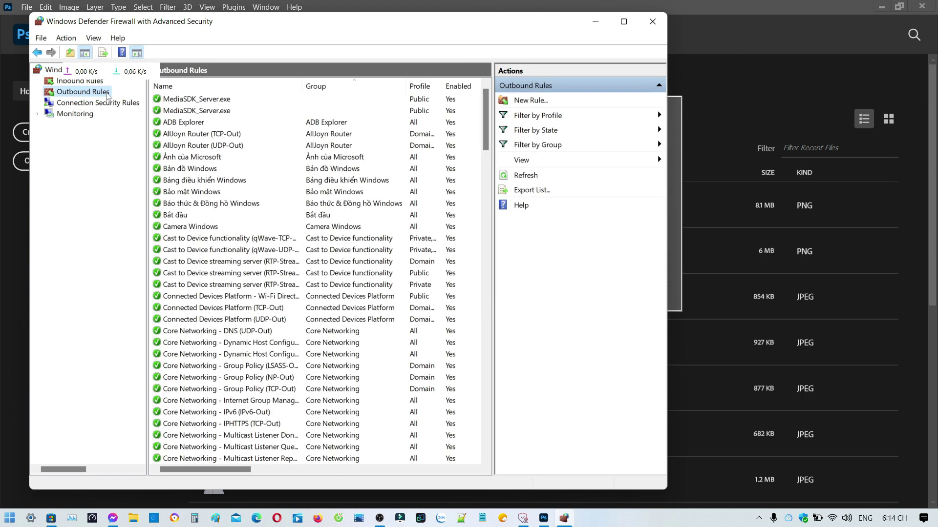
right_click(108, 94)
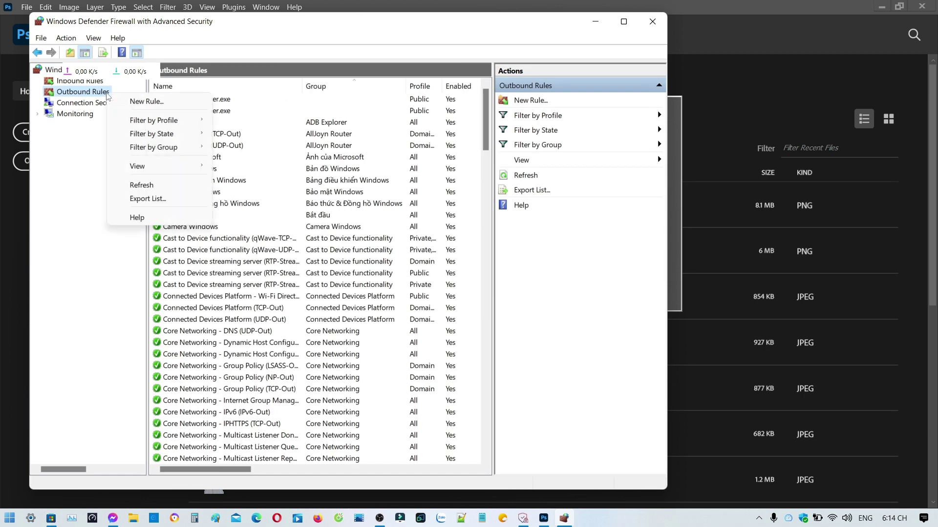
click(162, 102)
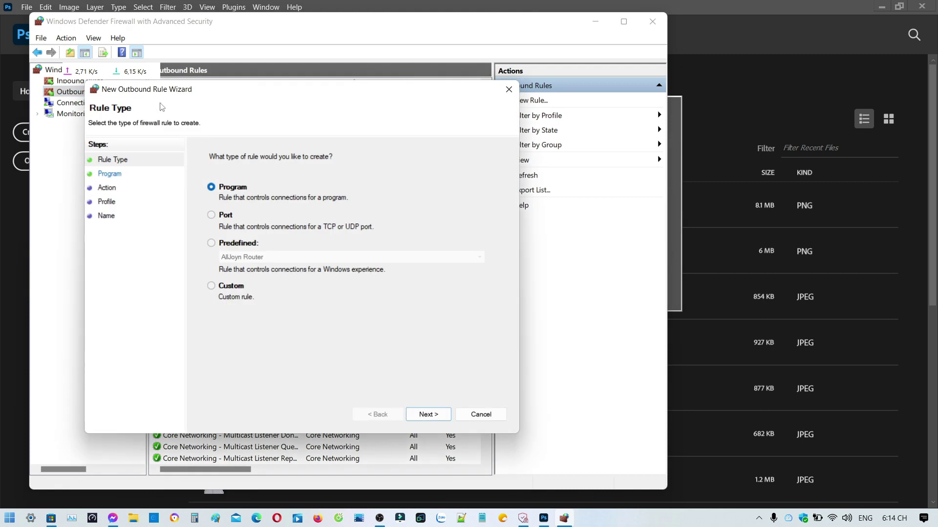
click(429, 415)
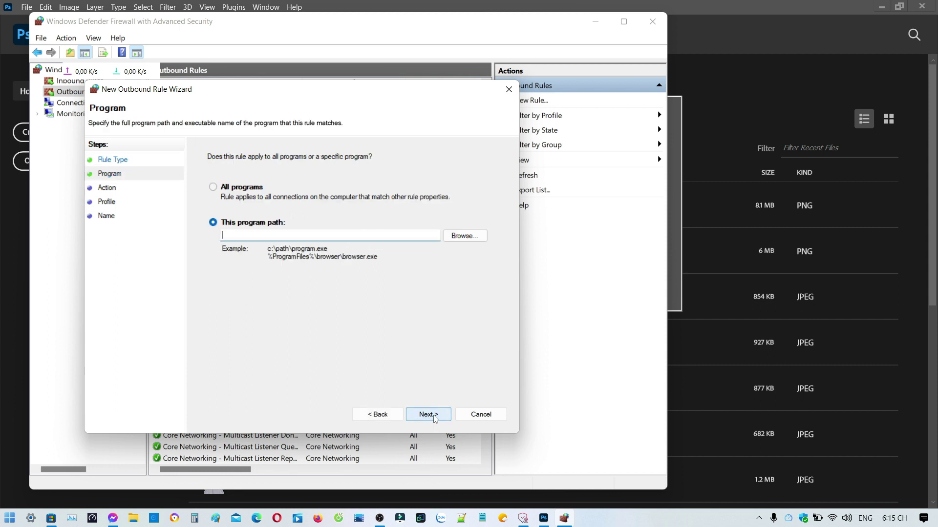
Step: Set the rule's program path to Photoshop.exe by choosing the Adobe Photoshop 2023 shortcut from the desktop folder
click(464, 235)
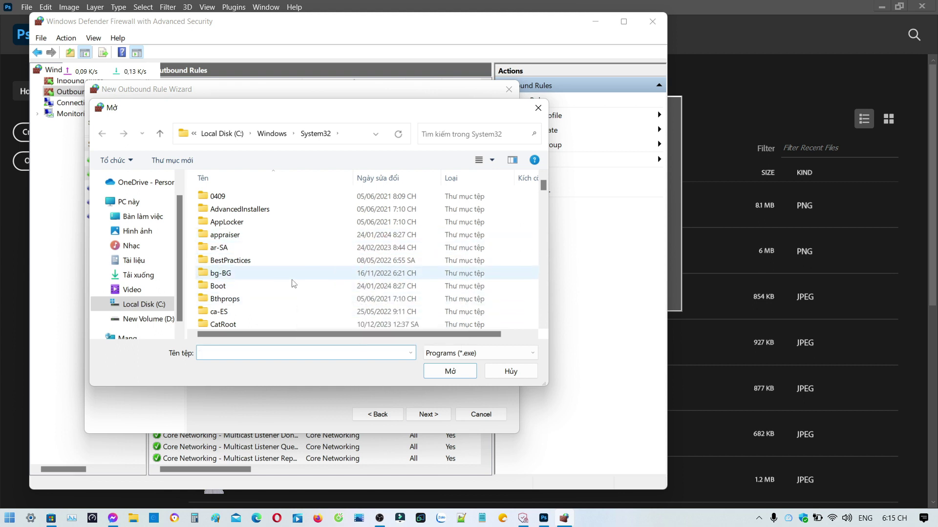
click(128, 202)
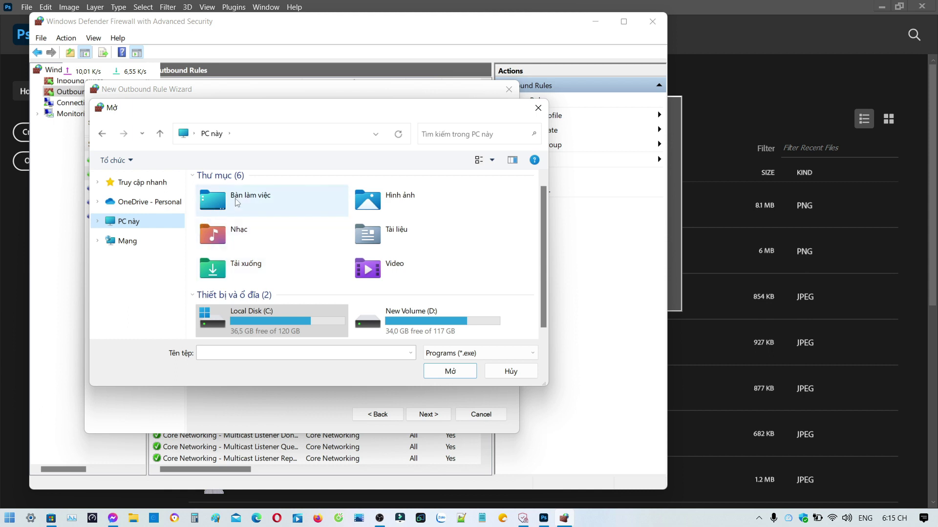
double_click(253, 197)
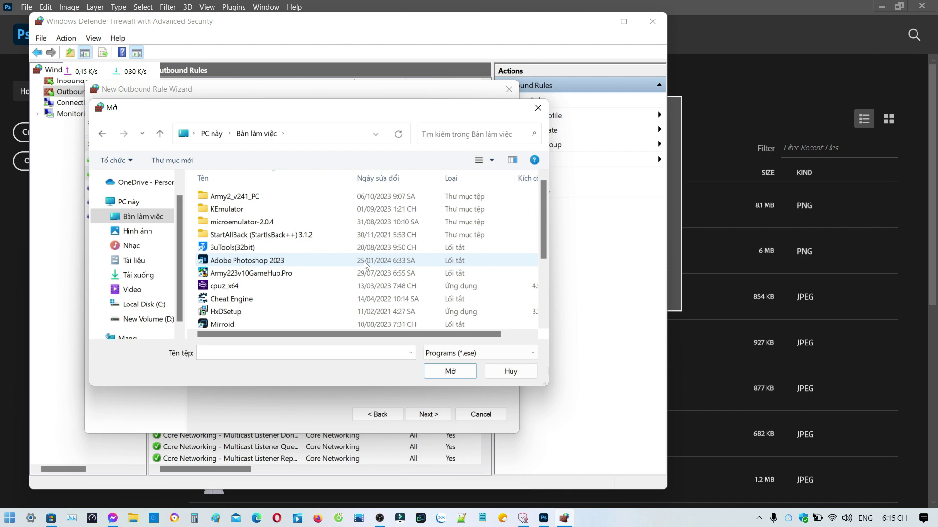
double_click(364, 261)
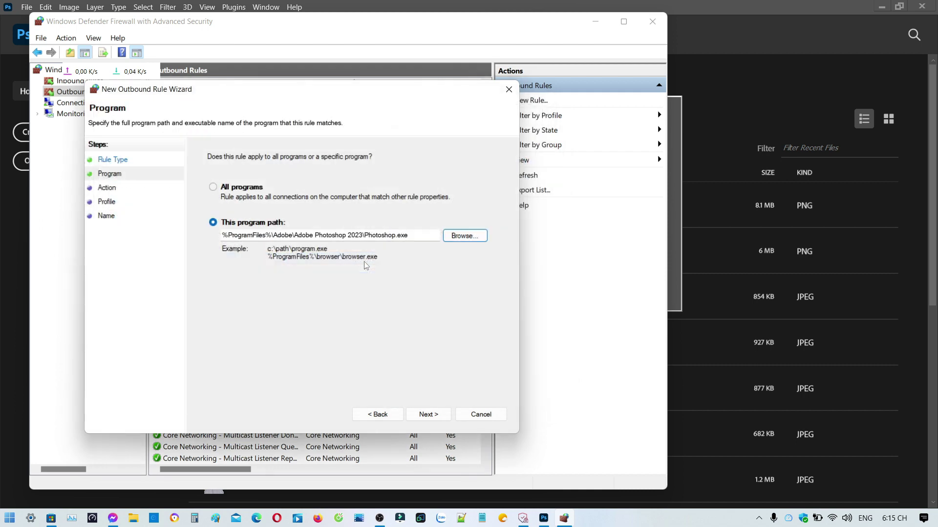
click(426, 414)
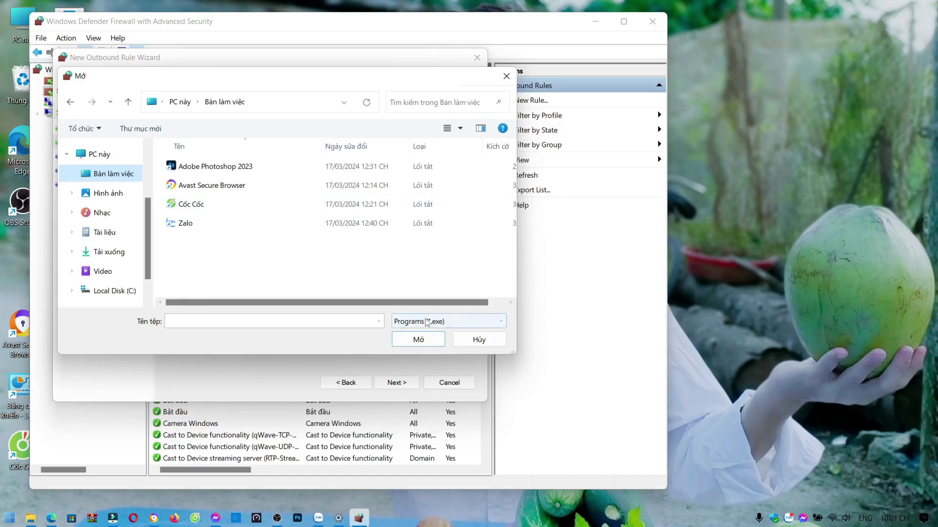
Step: Close the file picker, open the file location of the desktop's Adobe Photoshop 2023 shortcut, and copy that folder's path
click(507, 78)
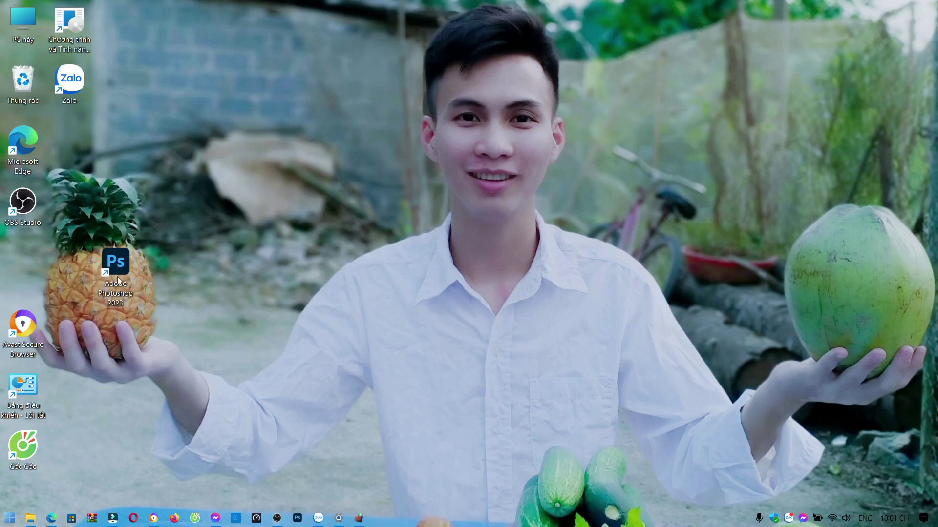
drag(118, 280, 109, 153)
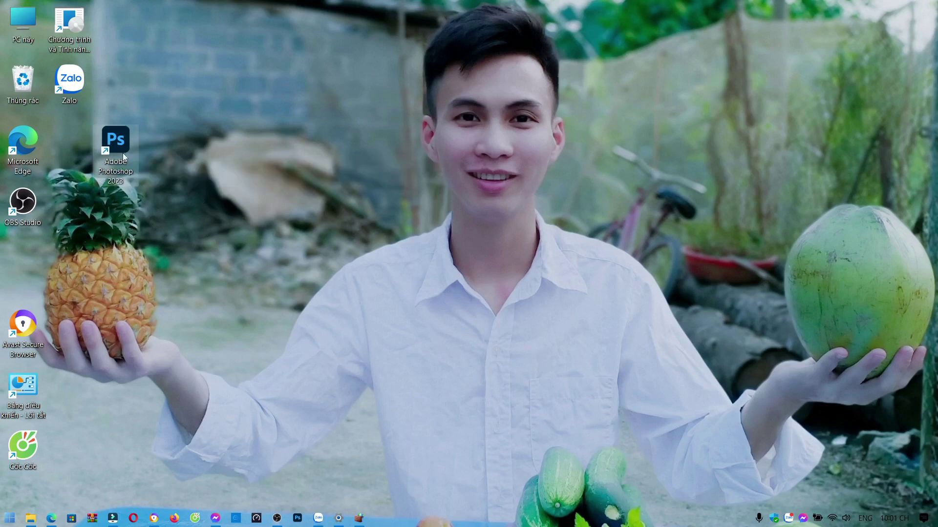
right_click(122, 153)
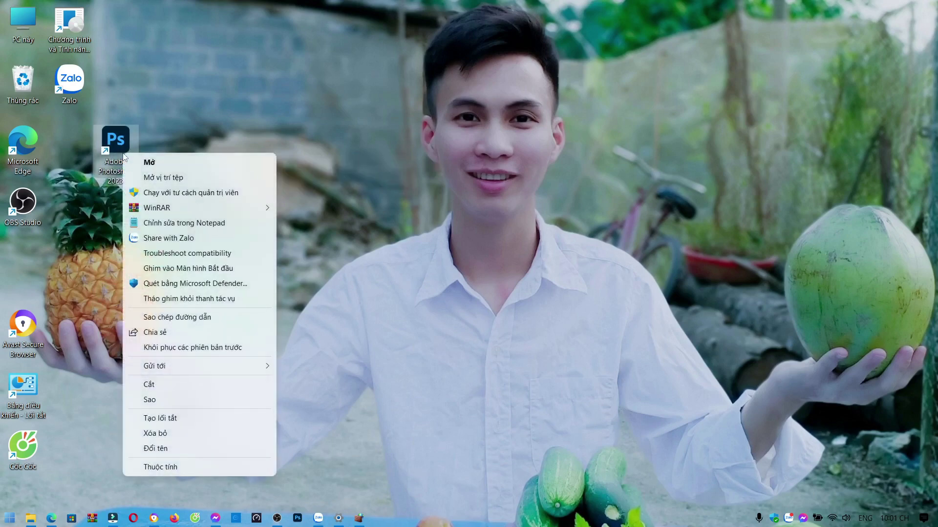
click(191, 179)
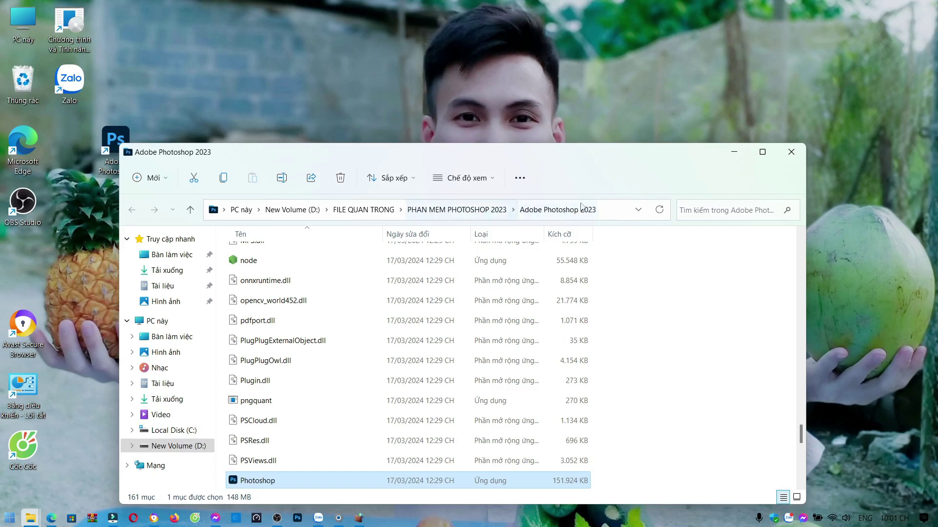
click(613, 214)
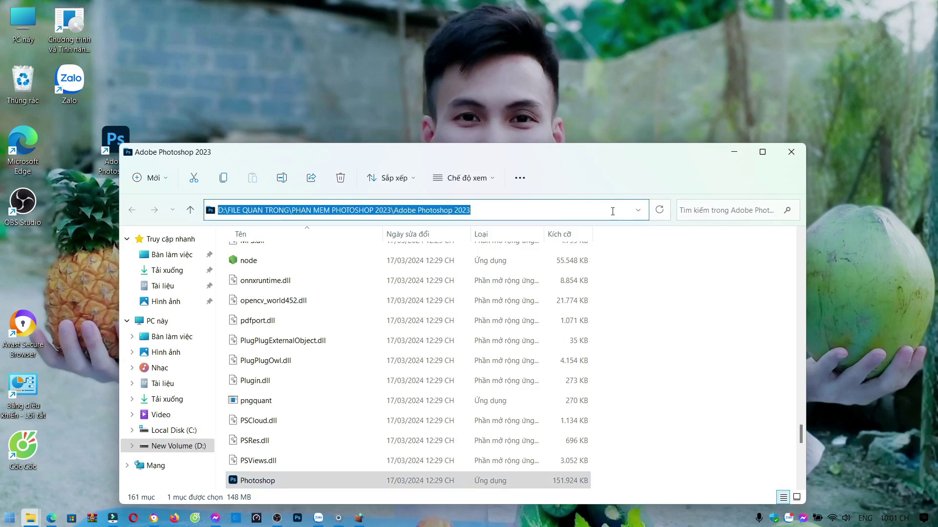
click(733, 152)
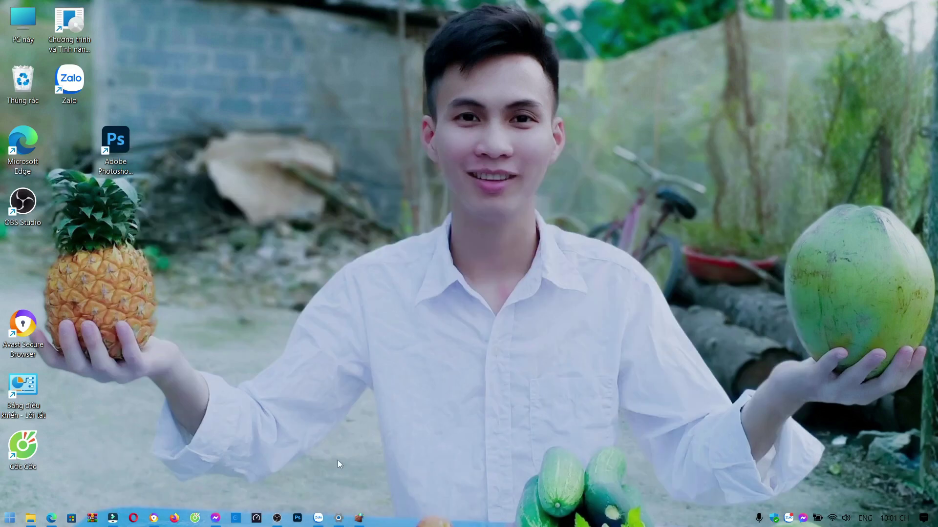
Step: Set the outbound rule's program path to the Photoshop application in D:\FILE QUAN TRONG\PHAN MEM PHOTOSHOP 2023\Adobe Photoshop 2023
click(358, 520)
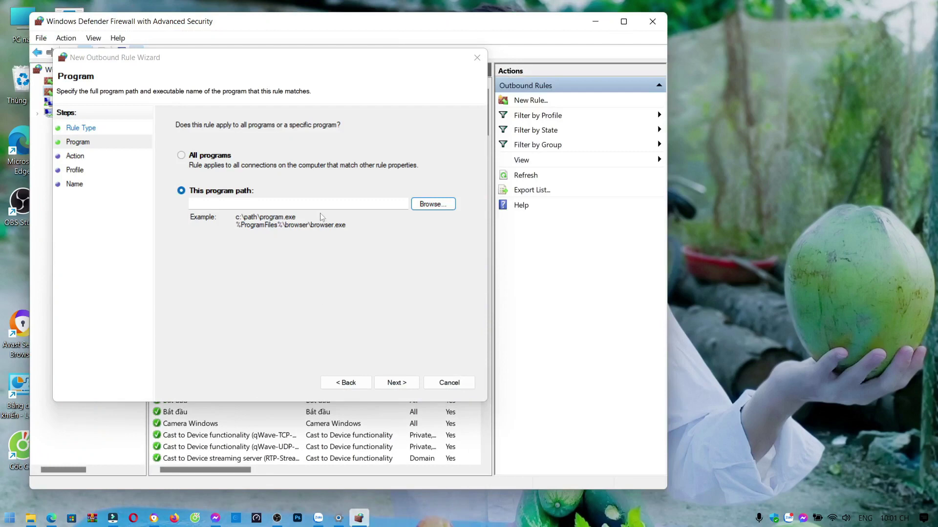
click(433, 204)
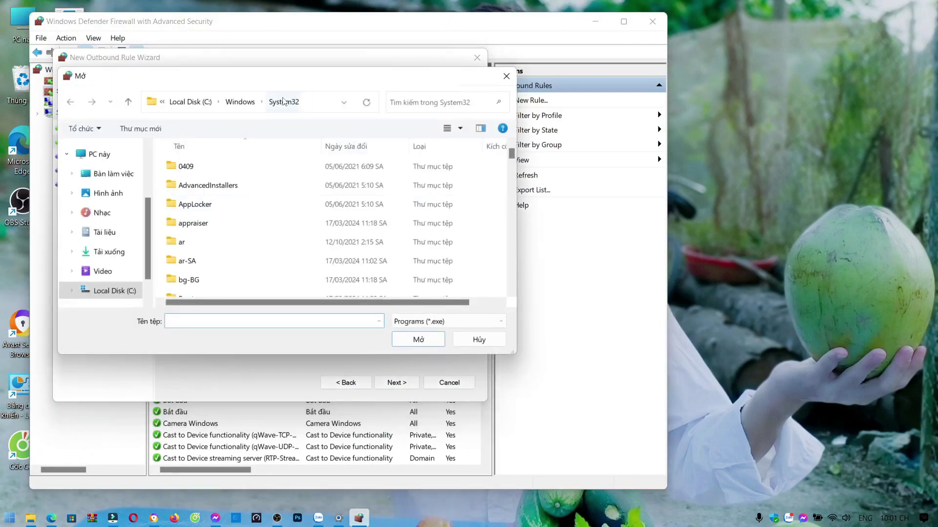
click(319, 103)
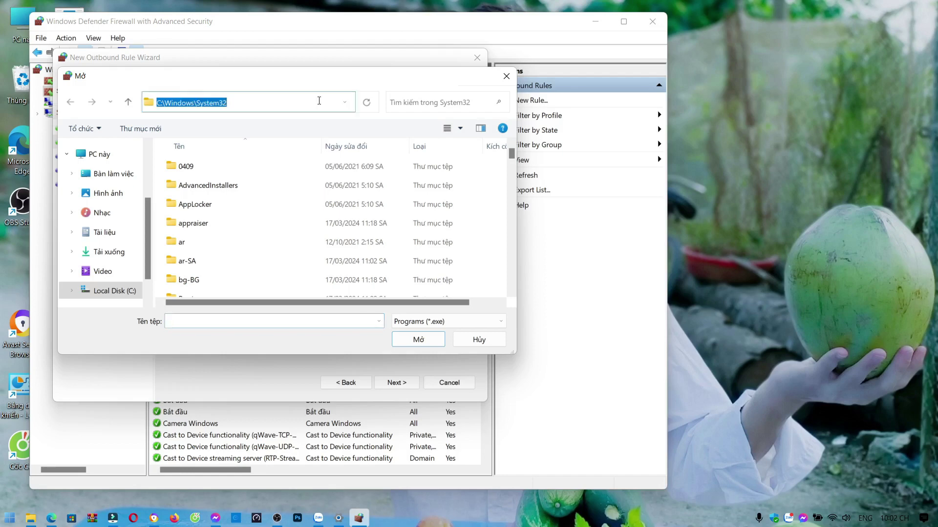
key(ctrl+v)
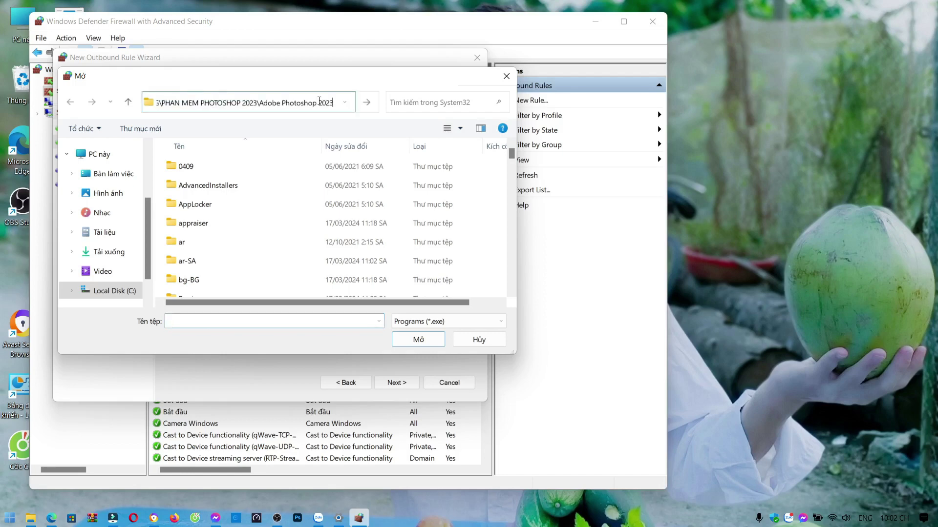
key(Return)
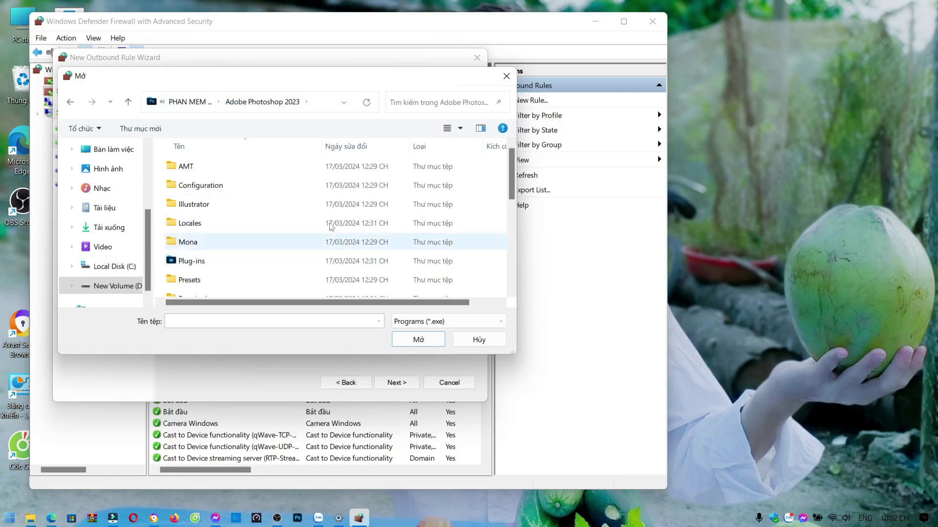
scroll(264, 253, down, 4)
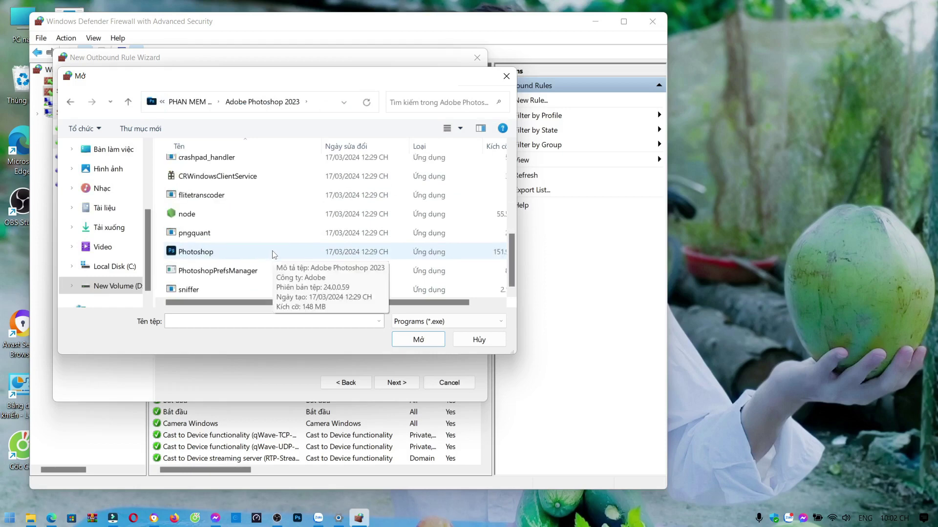
double_click(272, 254)
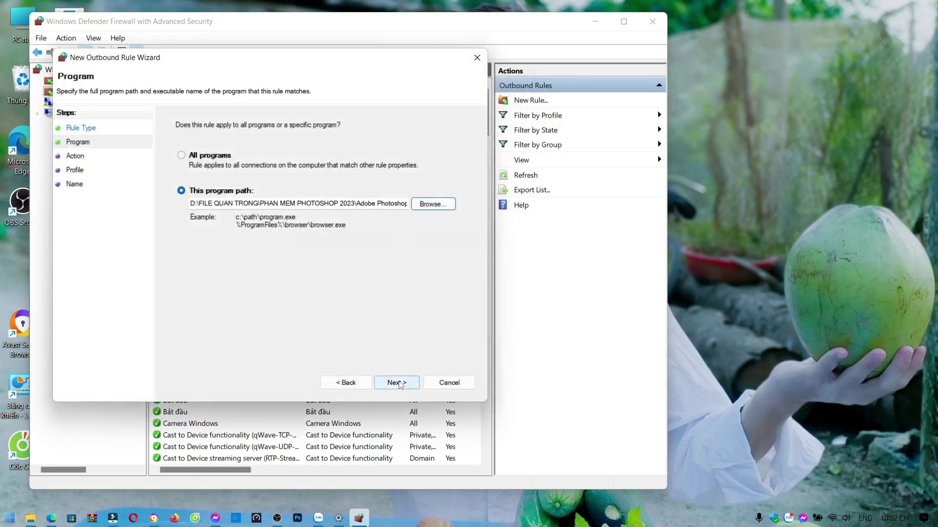
click(399, 383)
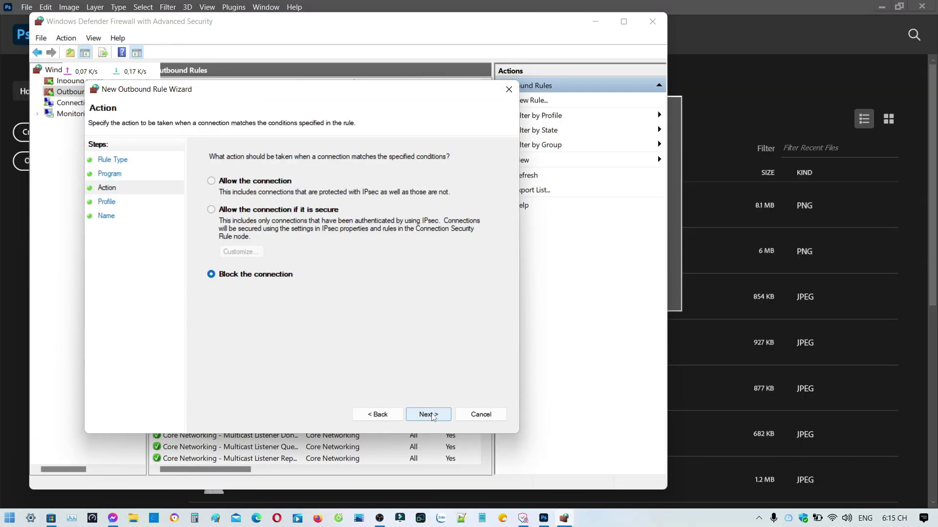
Step: Finish the rule as Block the connection for the Domain, Private and Public profiles, named TAT INTERNET PHOTOSHOP
click(429, 414)
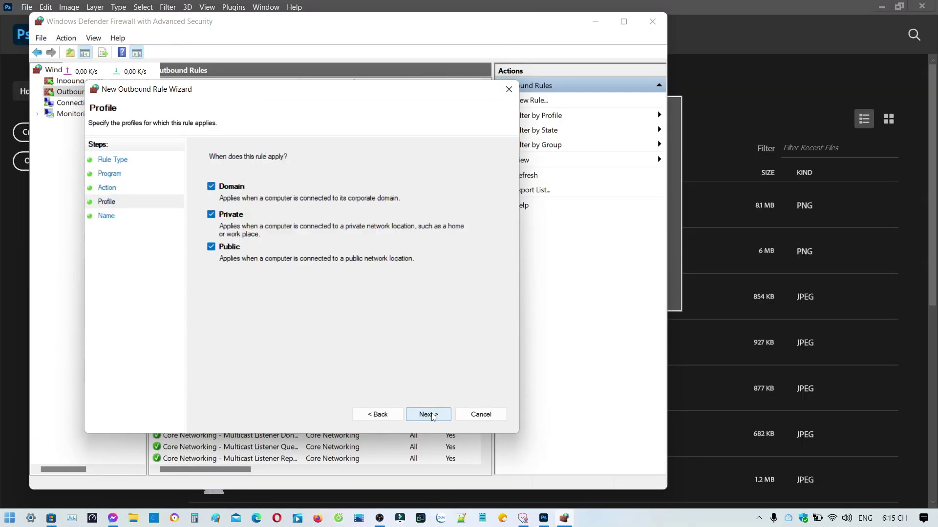
click(432, 417)
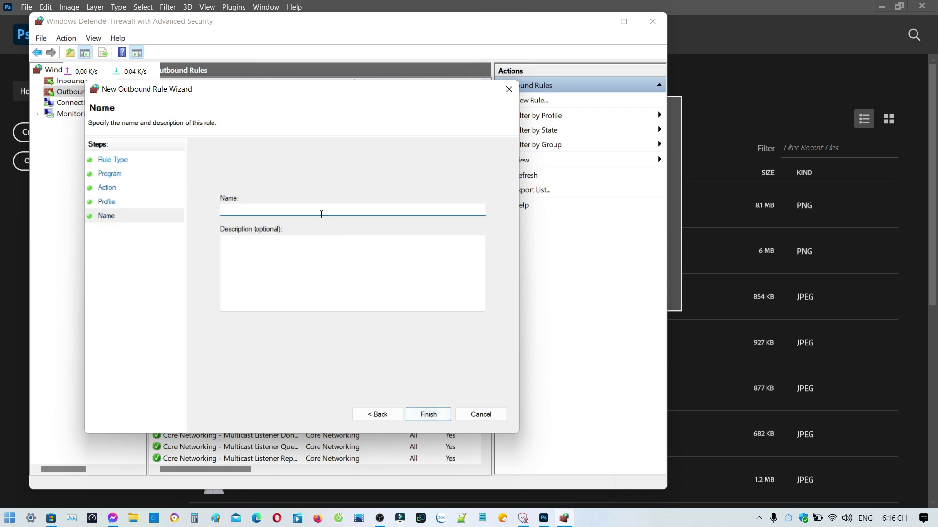
text(TAT INTERNET PHOTOSHOP)
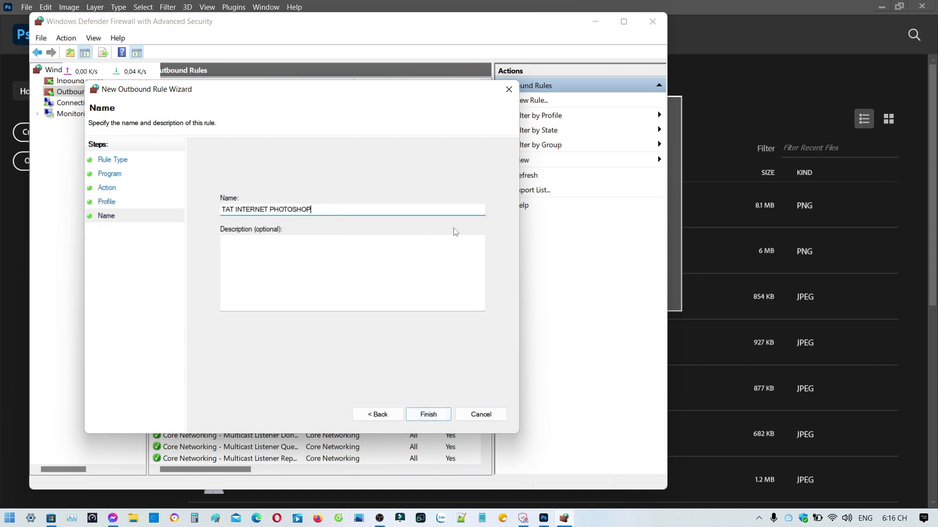
click(428, 414)
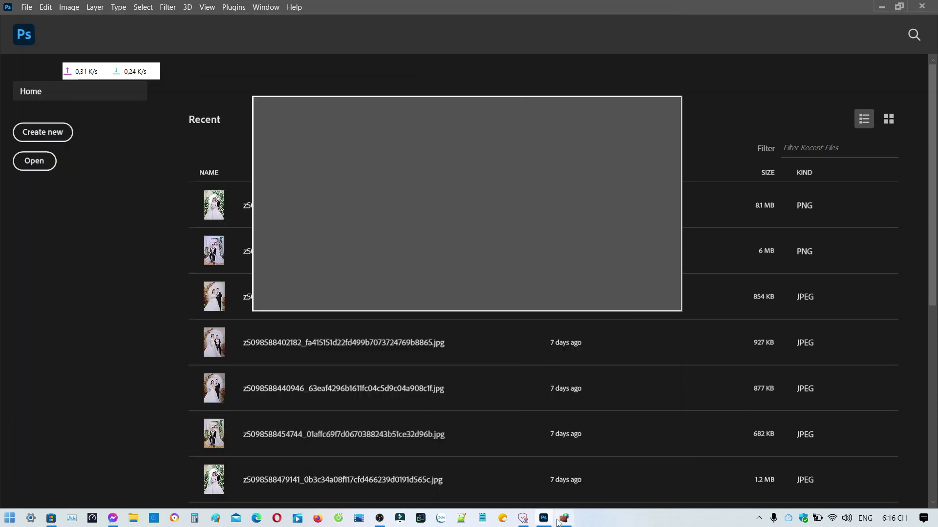
Step: Try to close the open Adobe Photoshop 2023 window from the taskbar
right_click(548, 521)
click(537, 490)
mouse_move(543, 523)
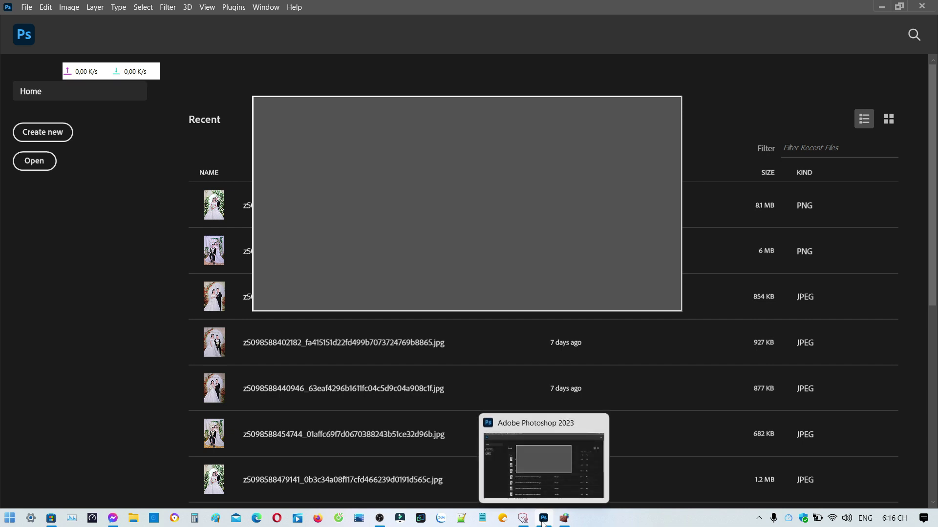
Step: Open Task Manager and end the Adobe Photoshop 2023 task in the list of running processes
click(9, 517)
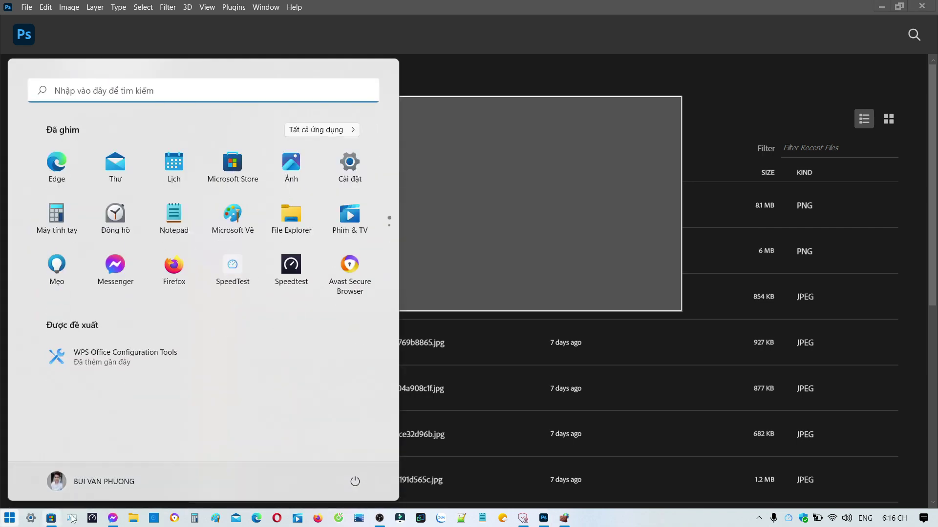
click(133, 518)
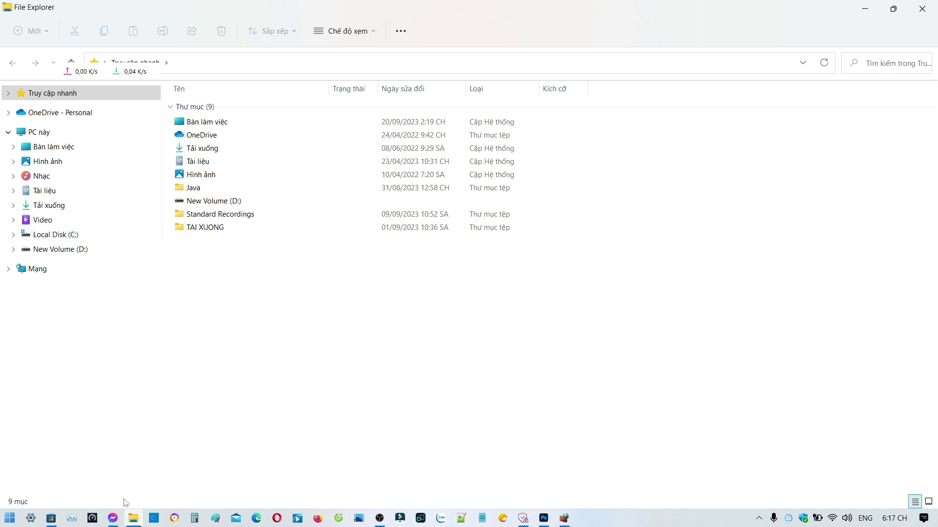
click(72, 519)
click(611, 65)
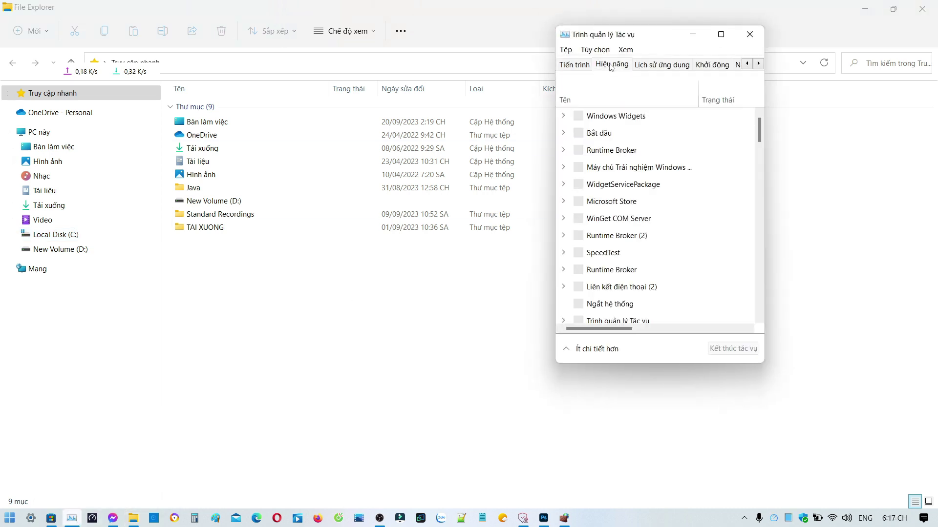
click(574, 65)
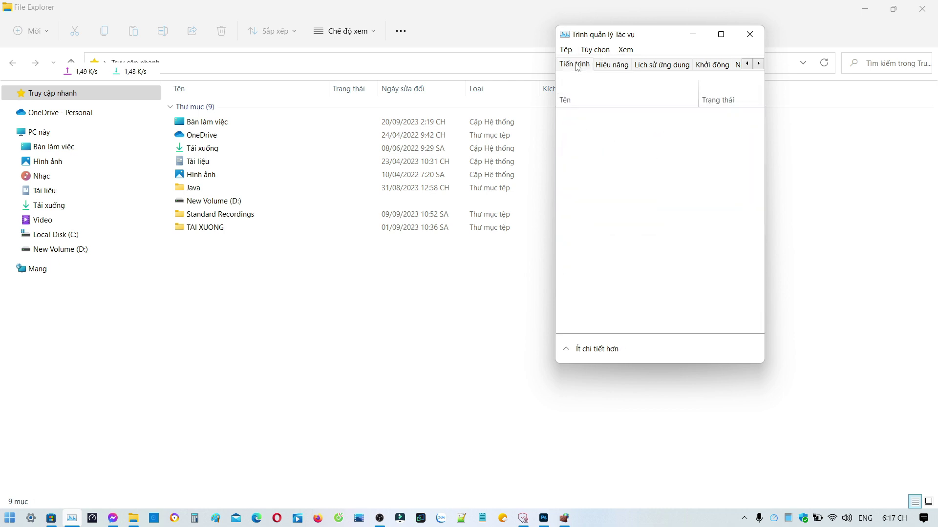
scroll(613, 271, down, 1)
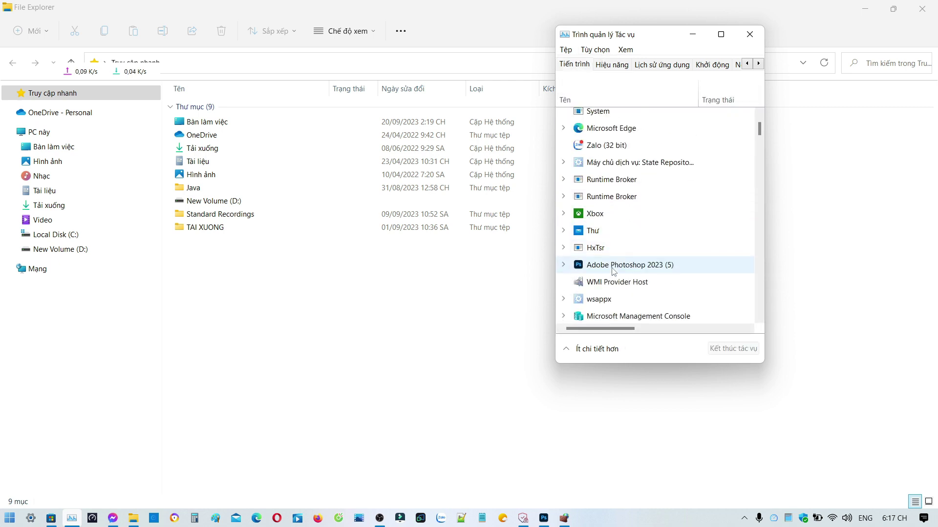
click(614, 282)
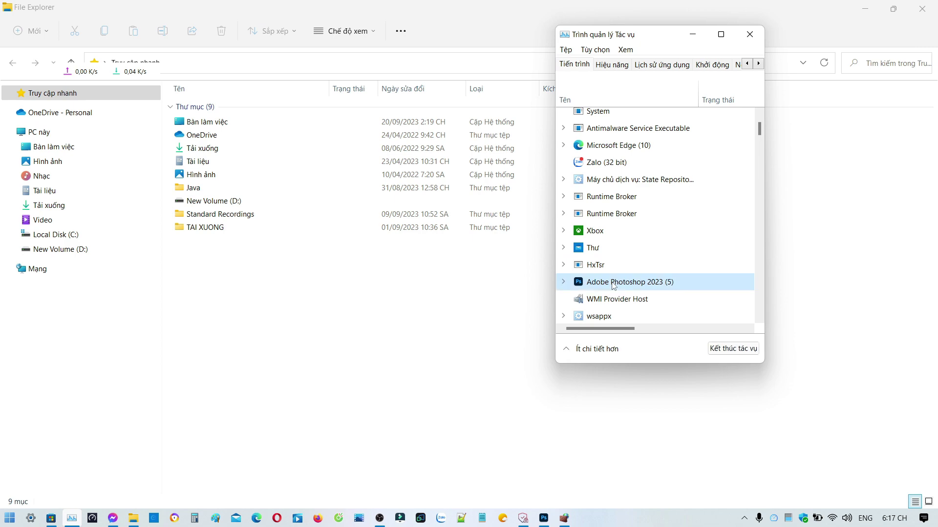
click(746, 349)
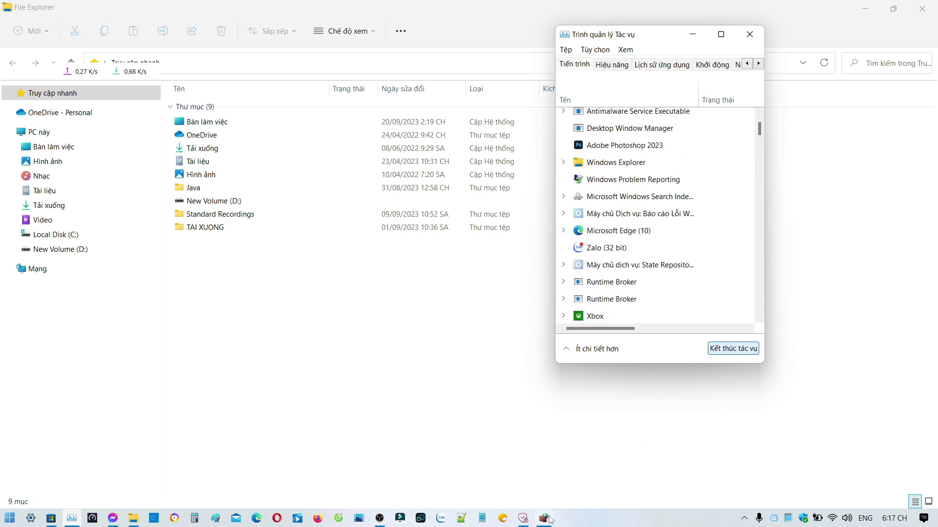
Step: Bring up the firewall's outbound rules, then minimize Task Manager, File Explorer and the firewall window to show the desktop
click(548, 518)
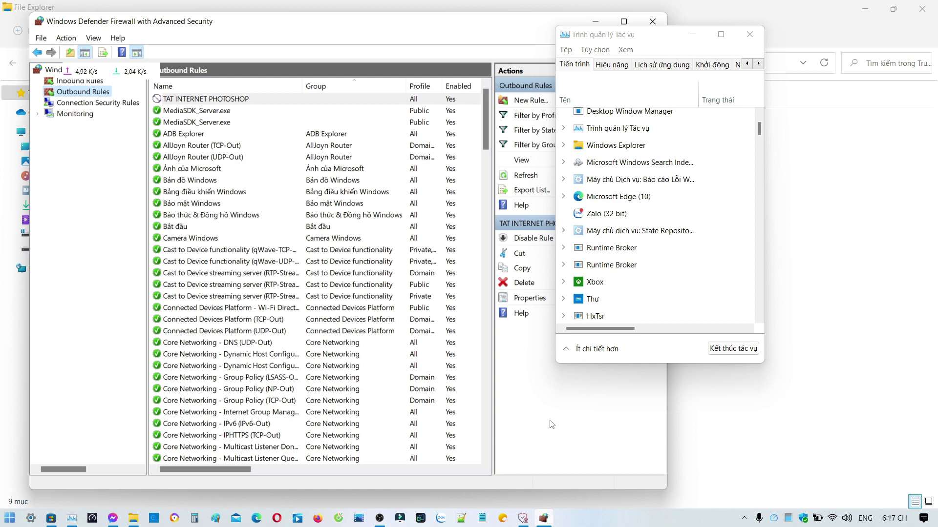
click(701, 43)
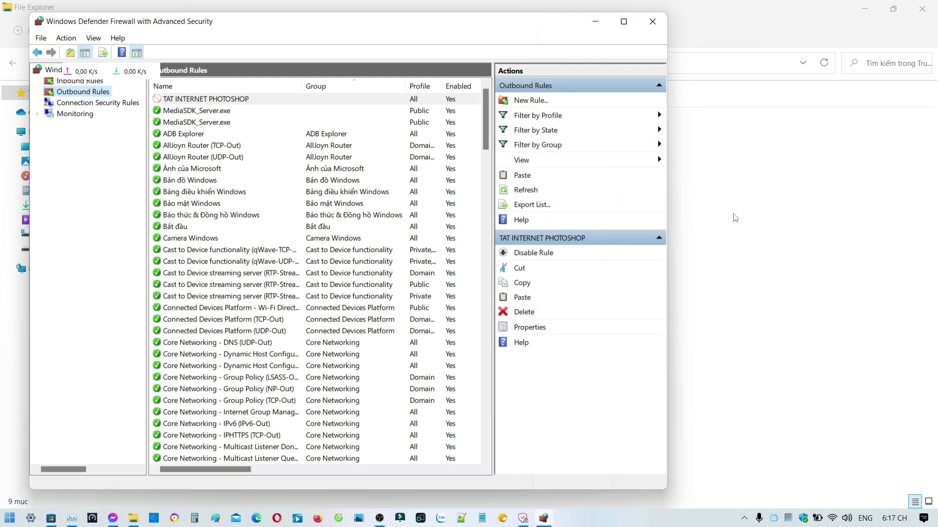
click(868, 8)
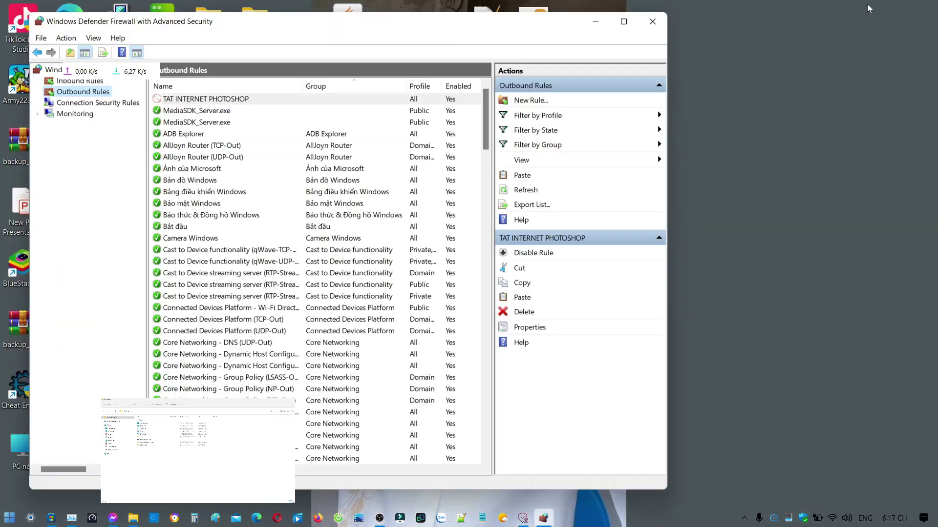
click(594, 25)
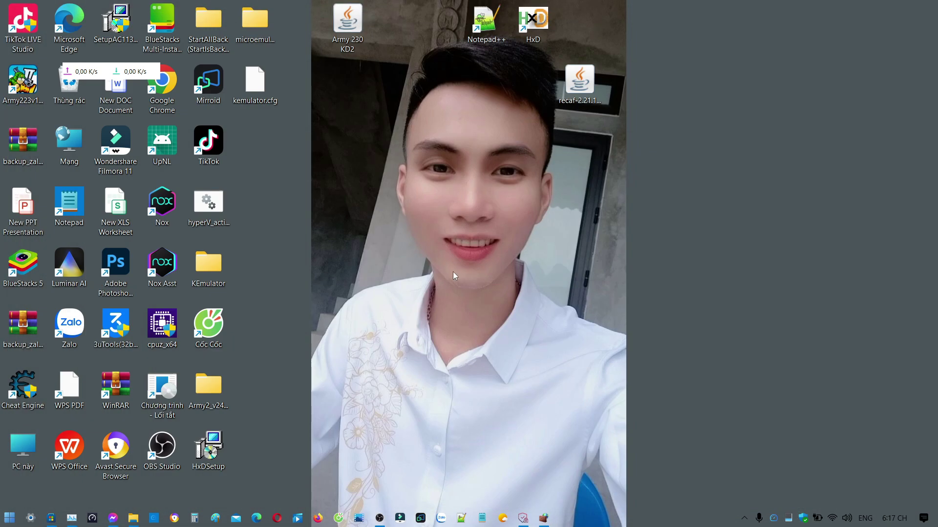
Step: Launch Adobe Photoshop 2023 again from its desktop shortcut
click(116, 288)
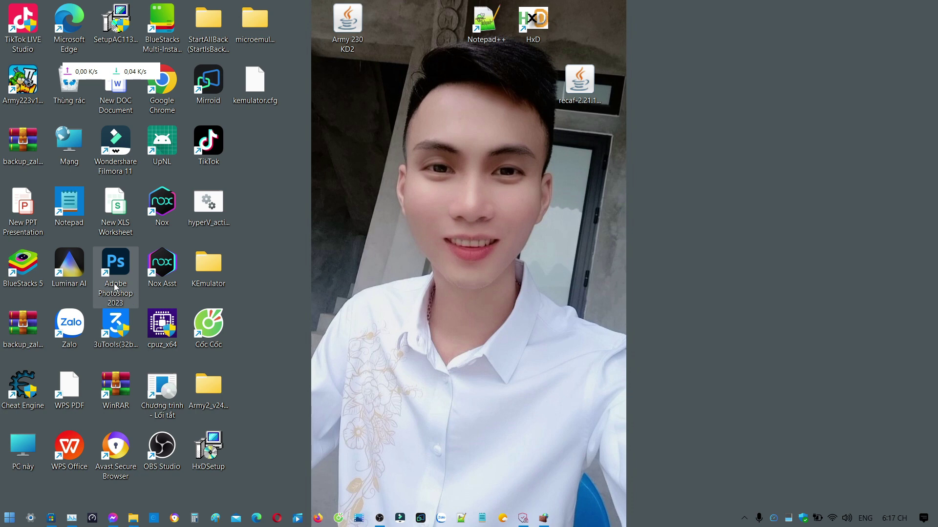